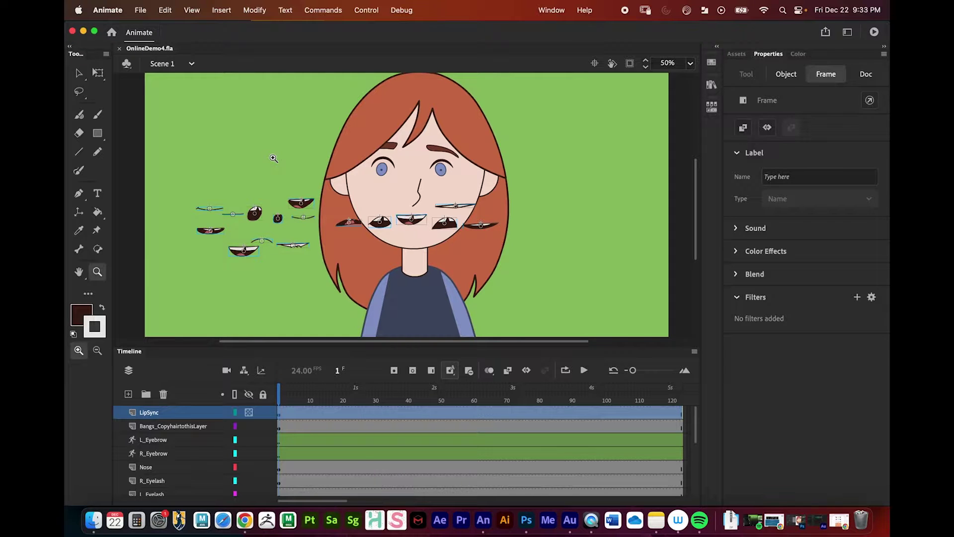
# Switch to Chrome and review the mouth shape reference charts on the Mouth Shapes page, then return to Animate.
pyautogui.click(243, 519)
pyautogui.scroll(4, 427, 295)
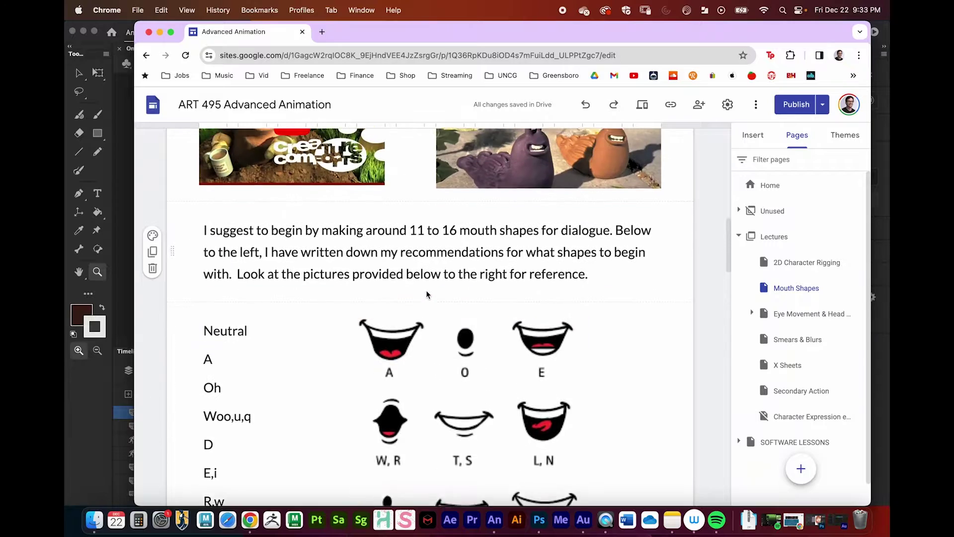
pyautogui.scroll(10, 437, 303)
pyautogui.scroll(-6, 413, 308)
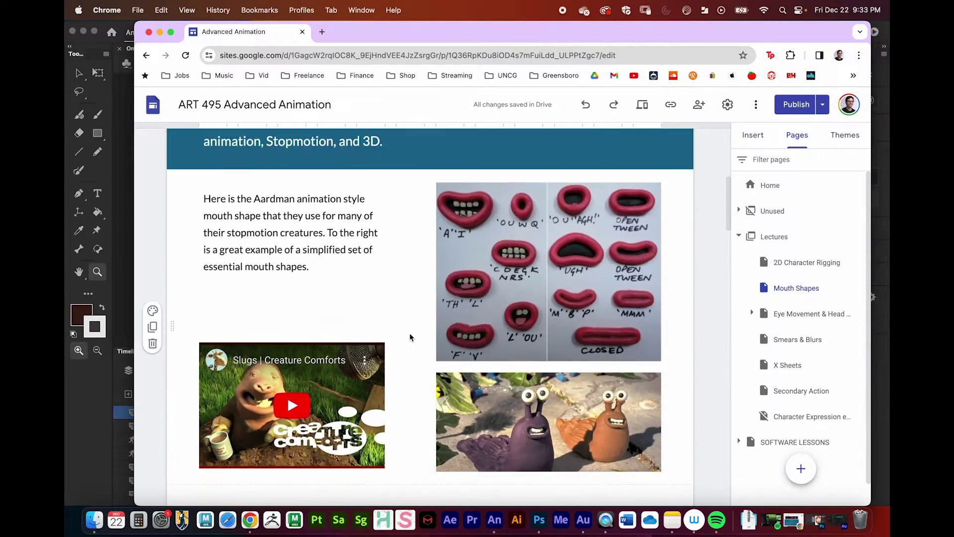
pyautogui.scroll(-10, 410, 337)
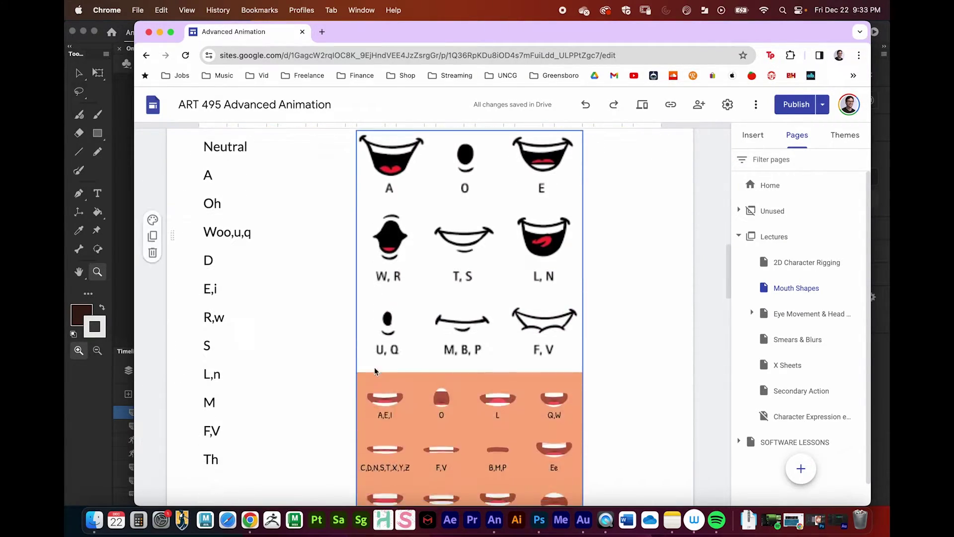
pyautogui.scroll(-2, 375, 371)
pyautogui.scroll(3, 418, 293)
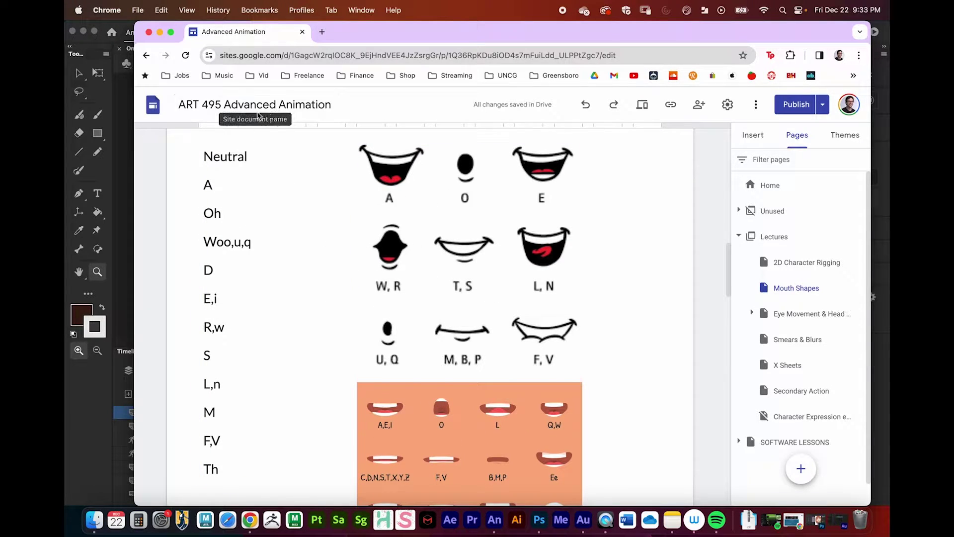
pyautogui.click(159, 32)
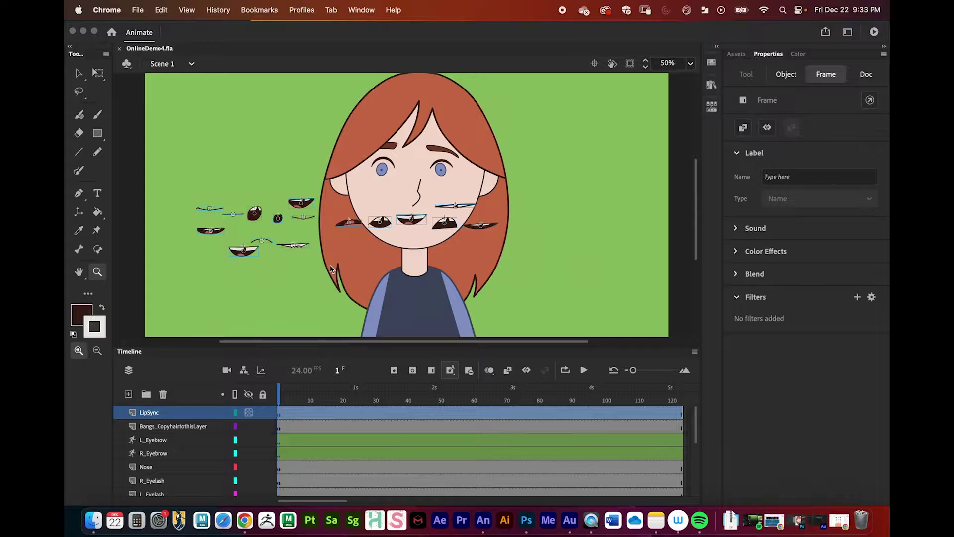
# Select the mouth shapes on the LipSync layer and inspect them up close beside the face.
pyautogui.click(160, 425)
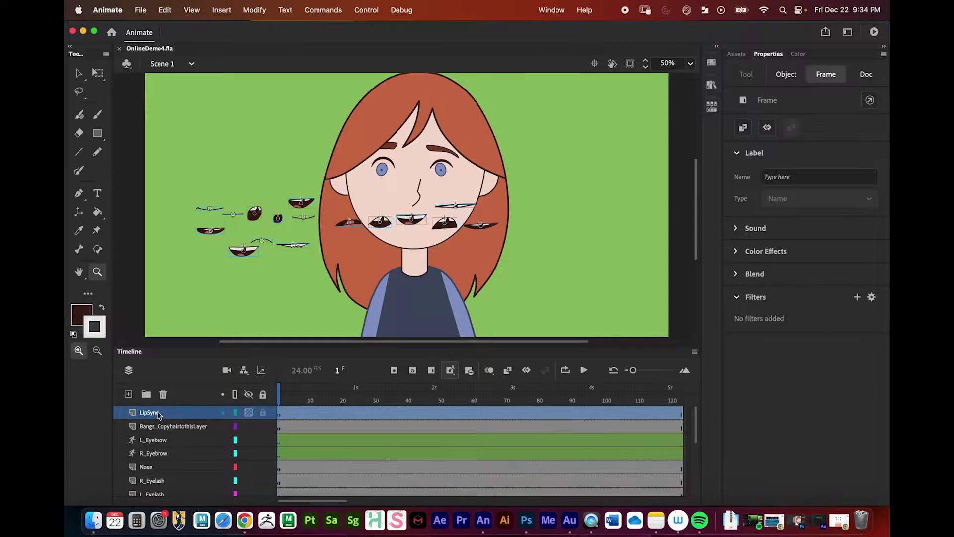
pyautogui.click(154, 425)
pyautogui.click(162, 412)
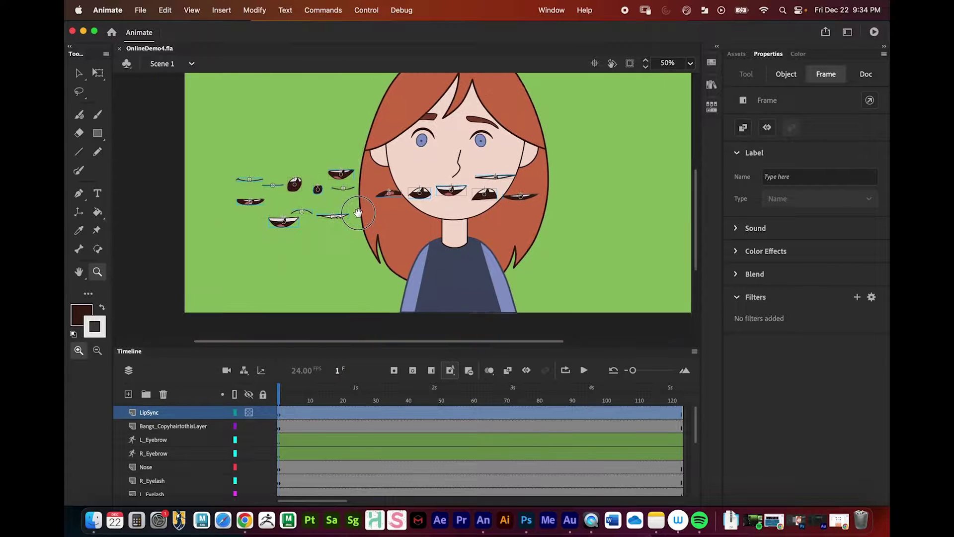
pyautogui.click(350, 219)
pyautogui.press('super+equal')
pyautogui.hscroll(5, 258, 227)
pyautogui.hscroll(-3, 258, 227)
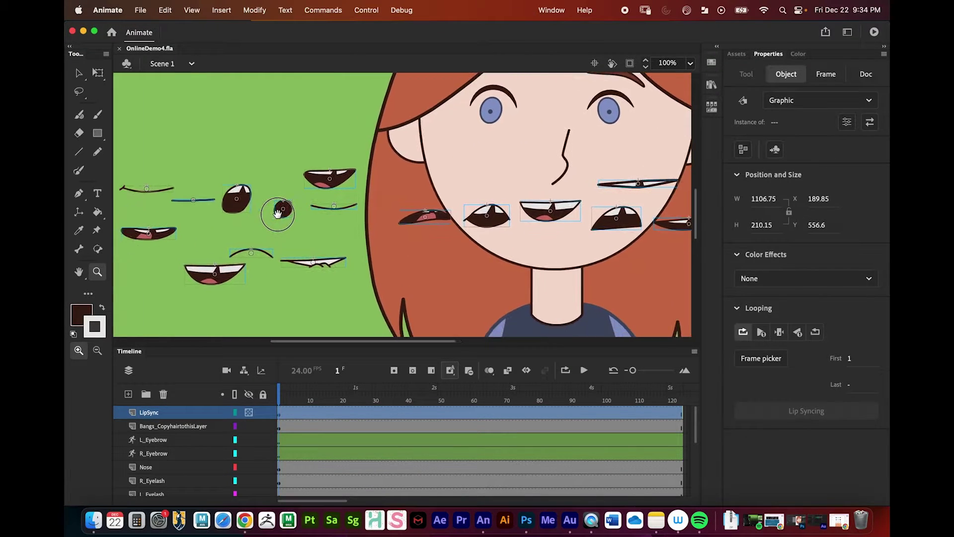
pyautogui.hscroll(-3, 348, 202)
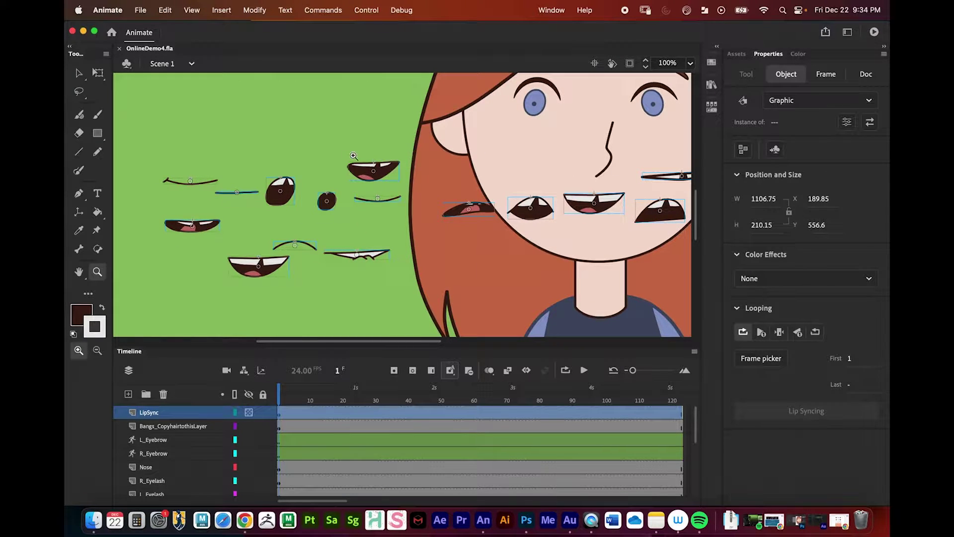
# Check the Convert to Symbol option for the mouth shapes and review the mouth symbols in the library's MOUTH folder.
pyautogui.rightClick(366, 166)
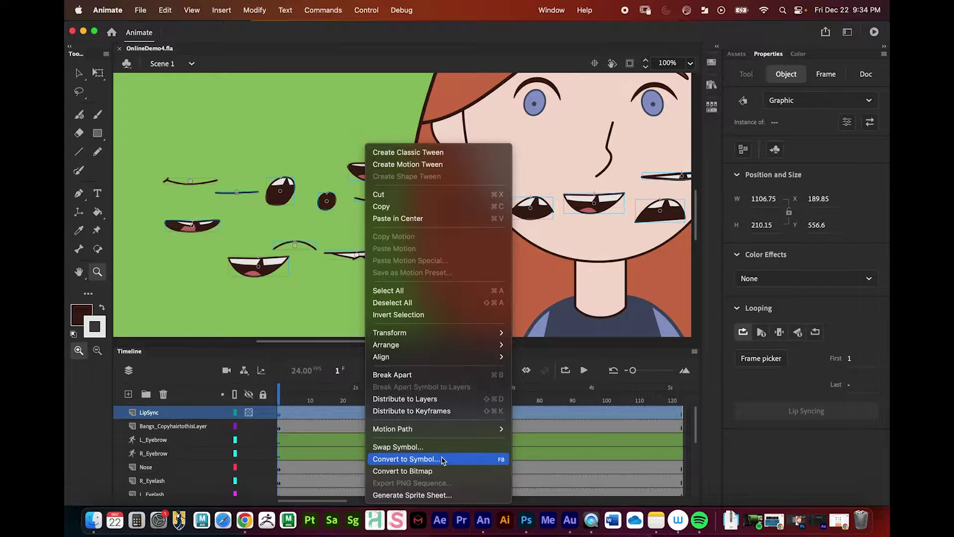
pyautogui.click(709, 107)
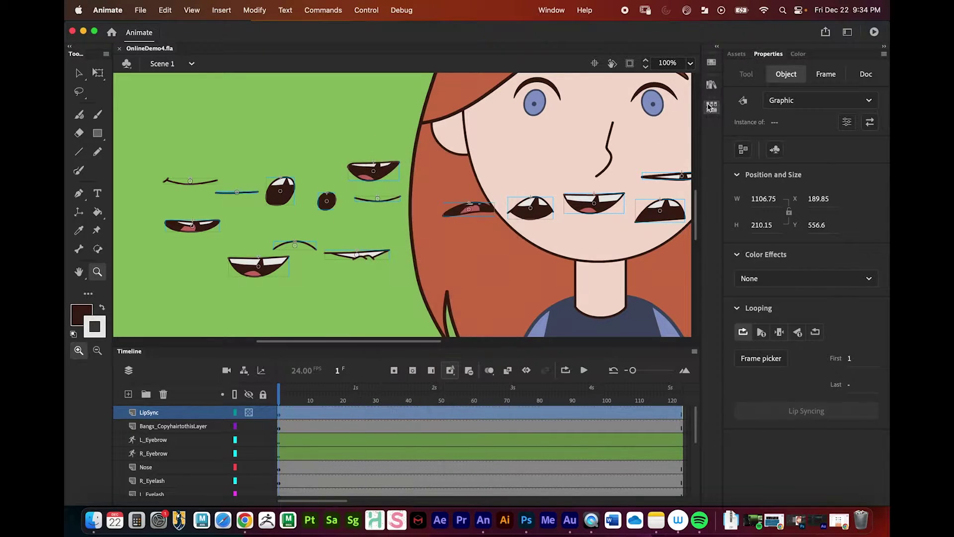
pyautogui.click(712, 88)
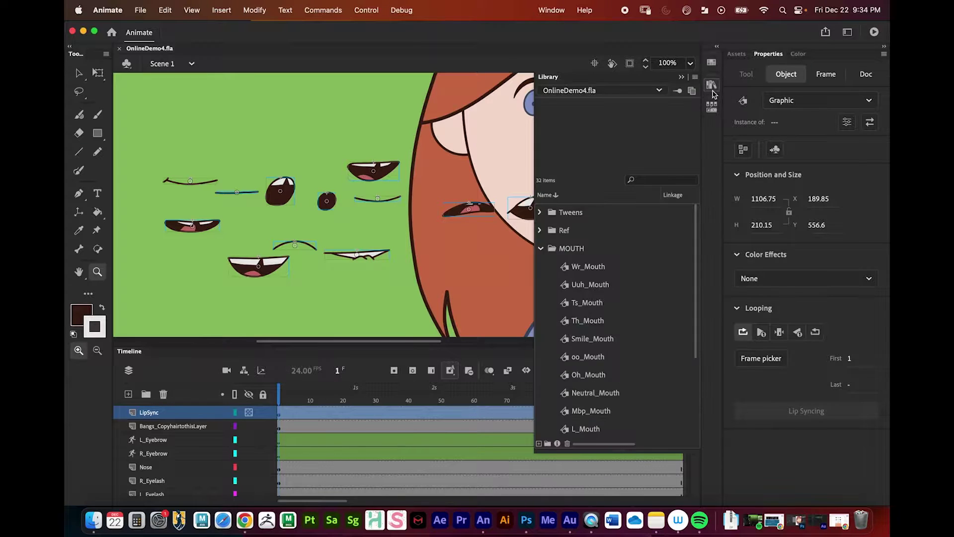
pyautogui.click(541, 249)
pyautogui.click(541, 248)
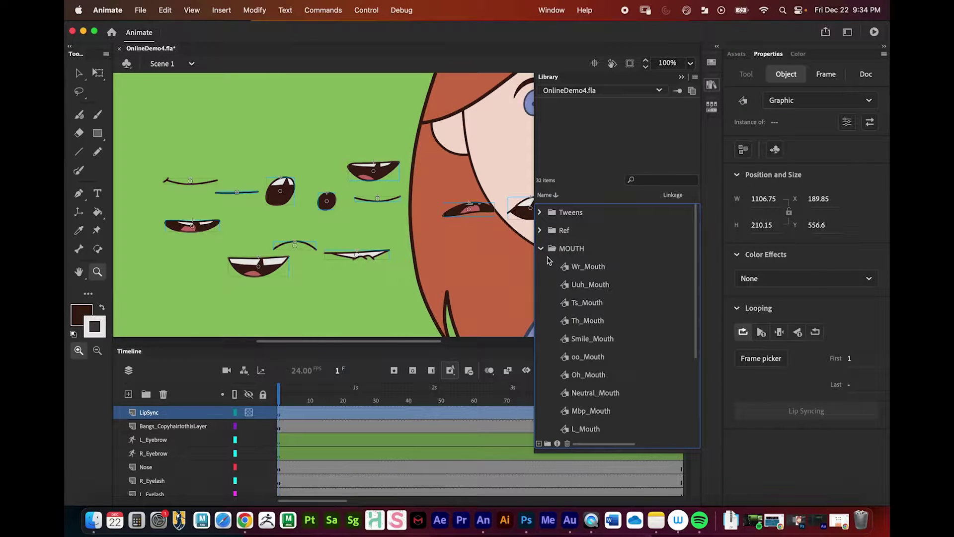
pyautogui.scroll(-4, 589, 273)
pyautogui.scroll(-2, 590, 273)
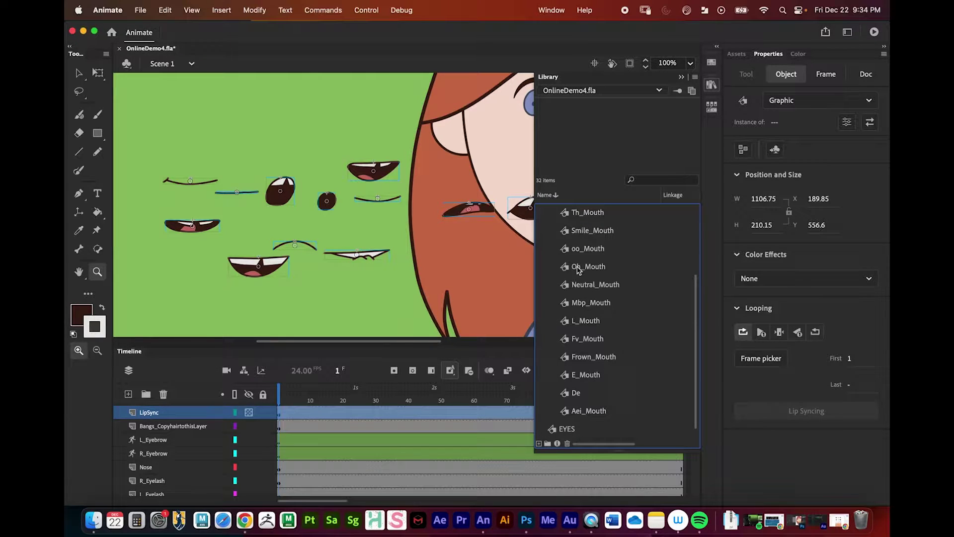
pyautogui.scroll(3, 585, 250)
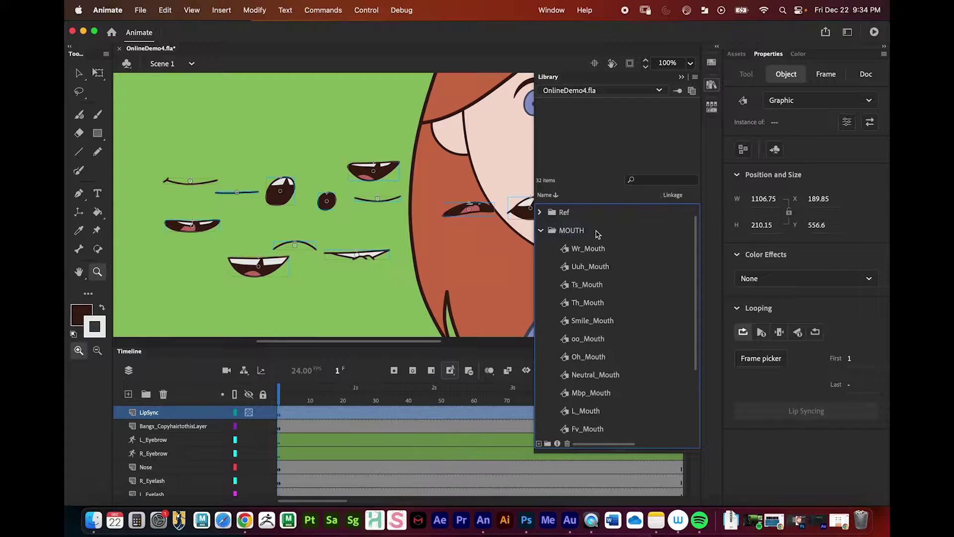
pyautogui.click(540, 231)
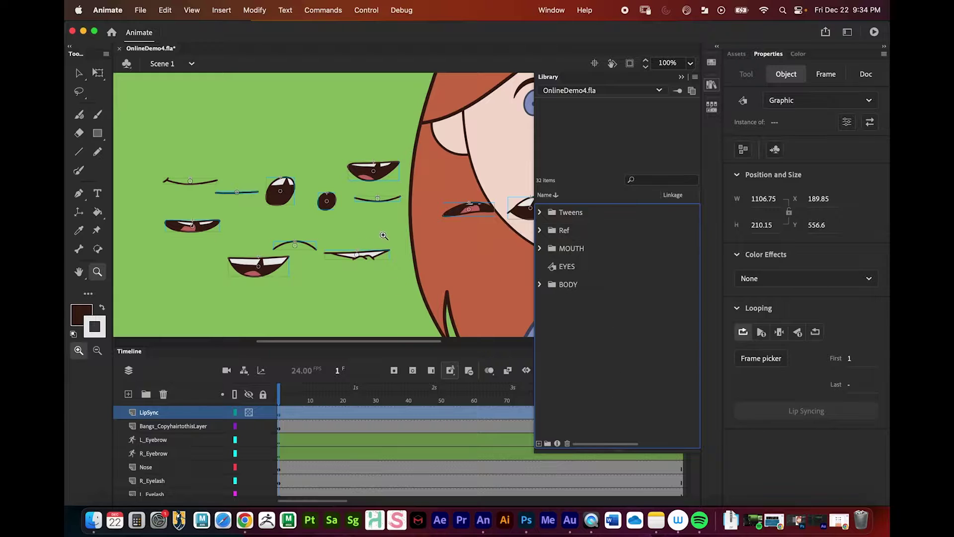
pyautogui.click(681, 77)
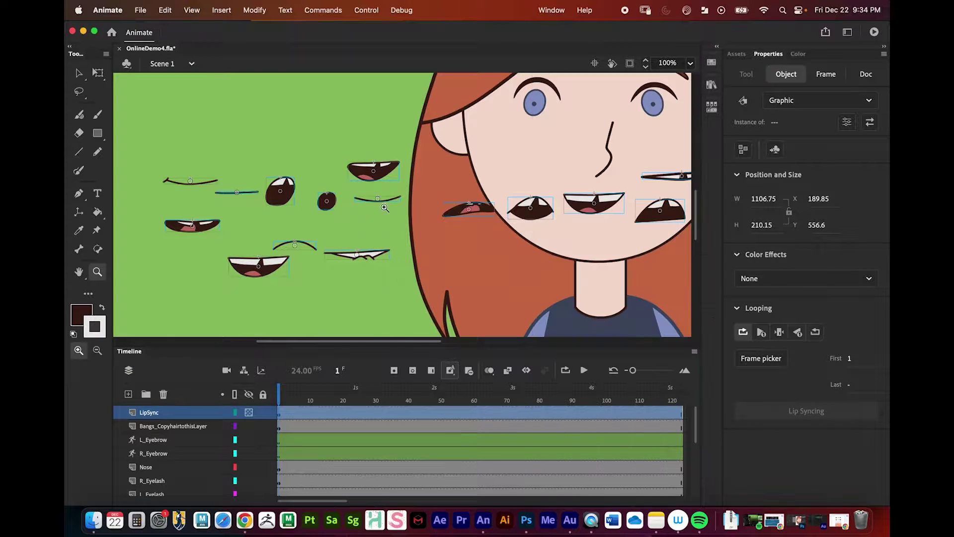
# Add a new layer above LipSync and name it Audio.
pyautogui.keyDown('alt'); pyautogui.click(373, 226); pyautogui.keyUp('alt')
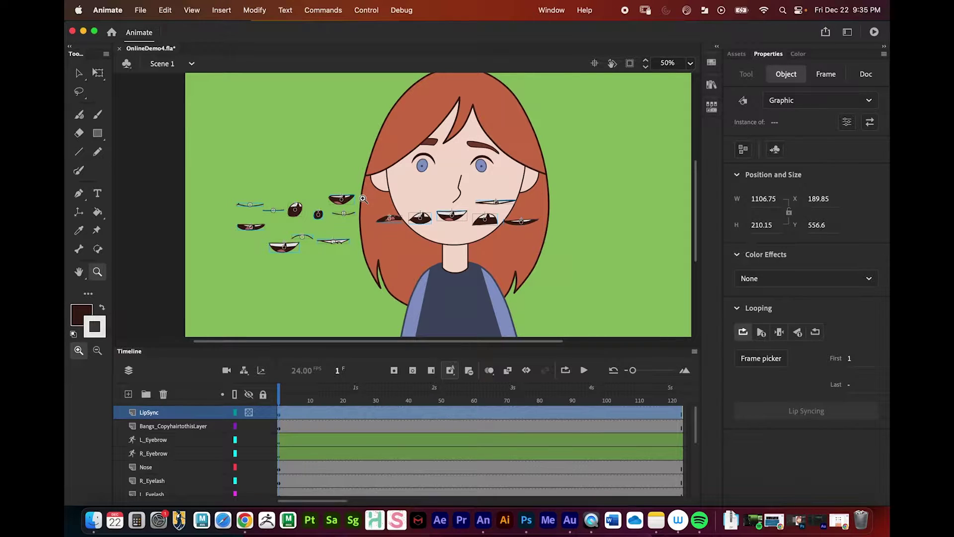
pyautogui.click(78, 73)
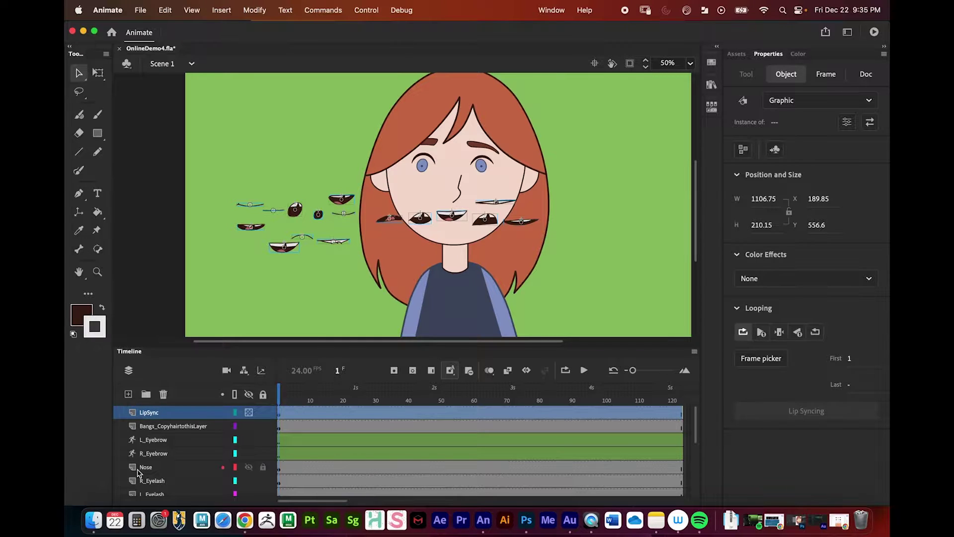
pyautogui.click(128, 395)
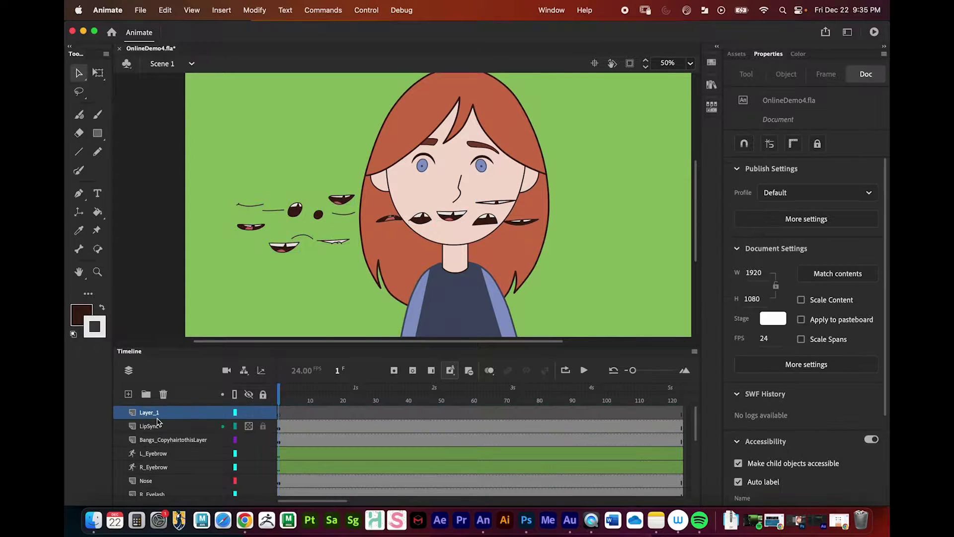
pyautogui.doubleClick(153, 412)
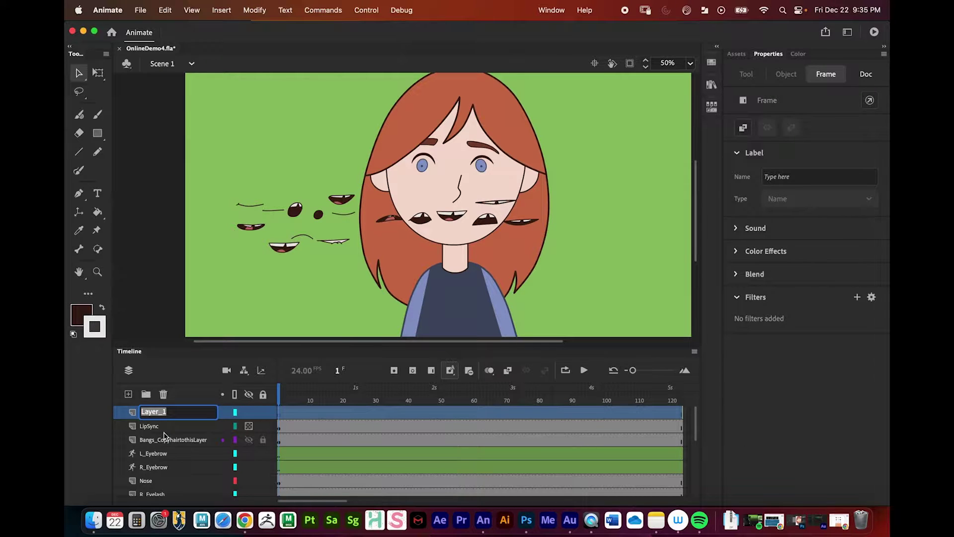
pyautogui.write('Audio')
pyautogui.press('Return')
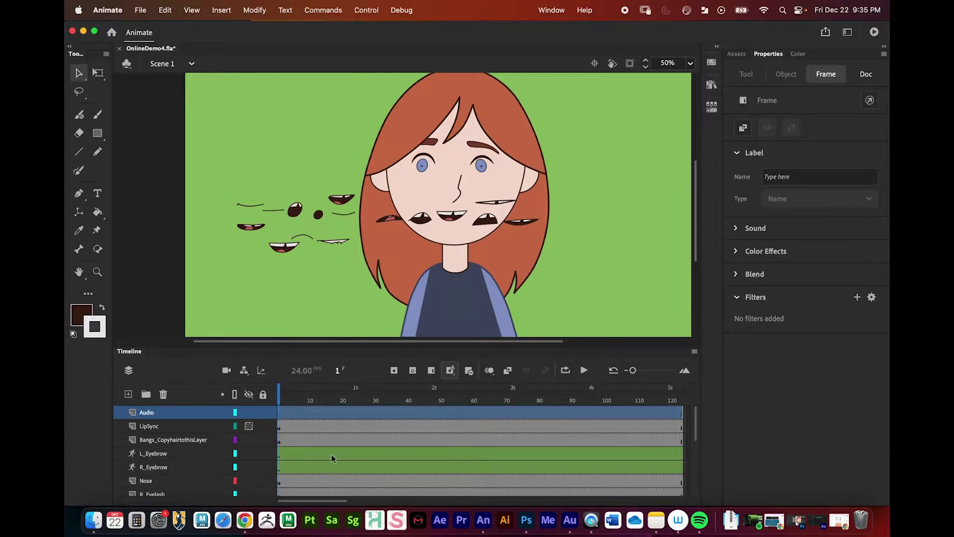
# Import the sound file TinaAudiowav.wav to the stage on the Audio layer.
pyautogui.click(142, 9)
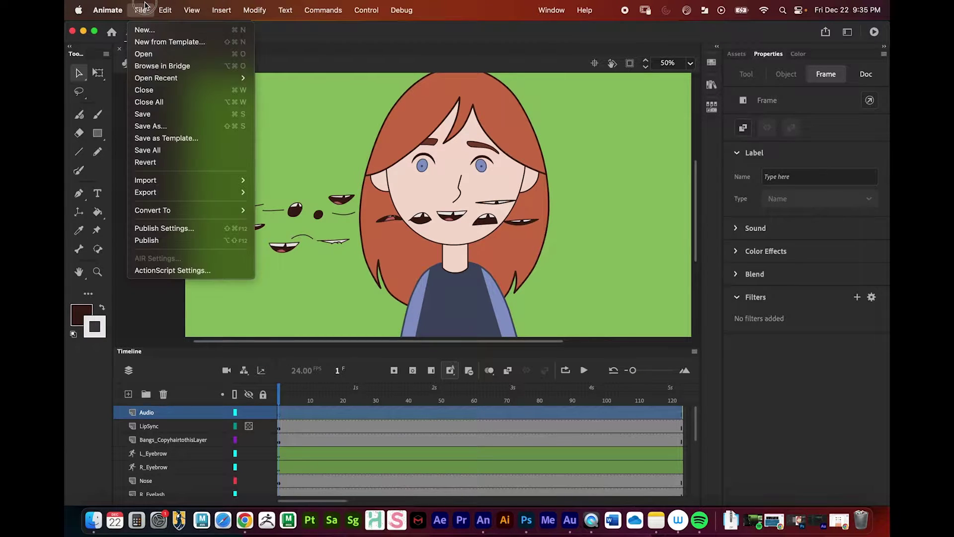
pyautogui.moveTo(184, 181)
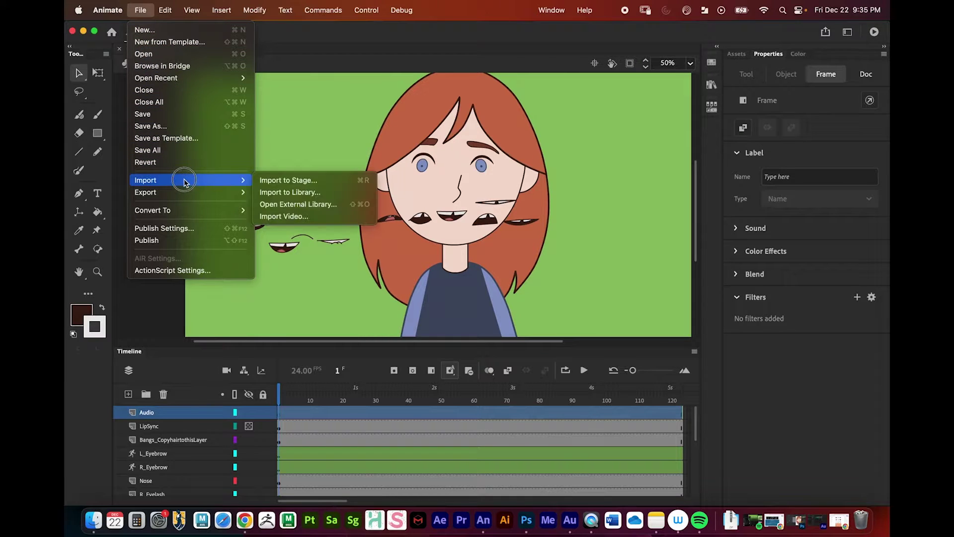
pyautogui.click(285, 181)
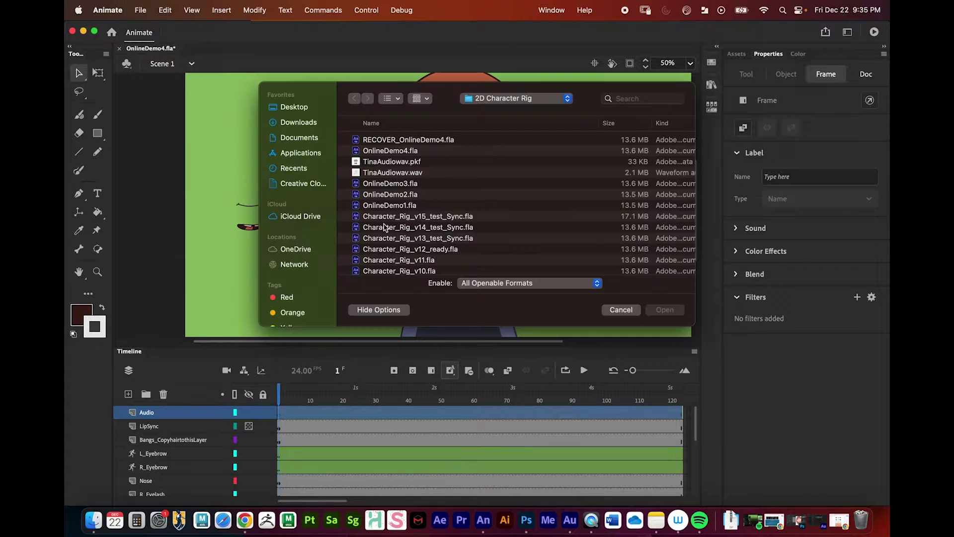
pyautogui.click(389, 172)
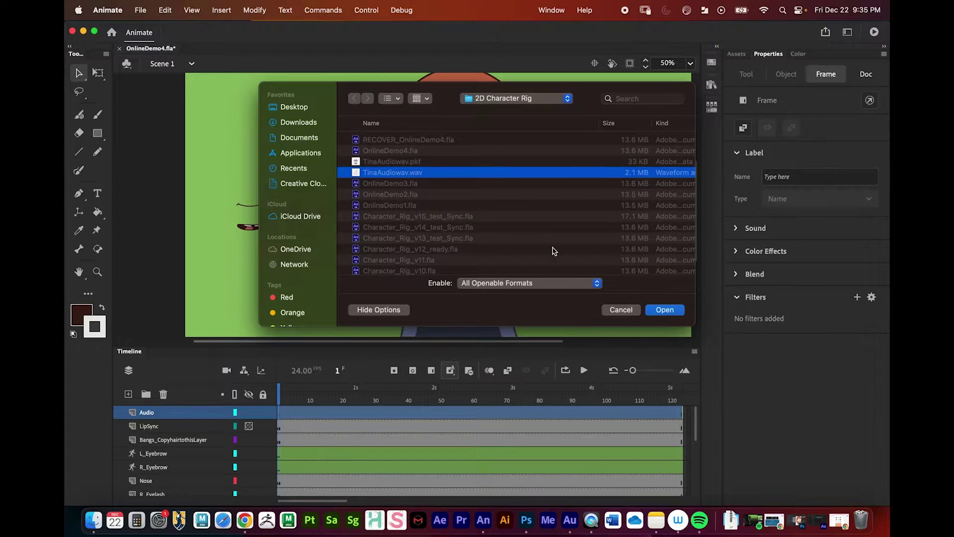
pyautogui.click(660, 311)
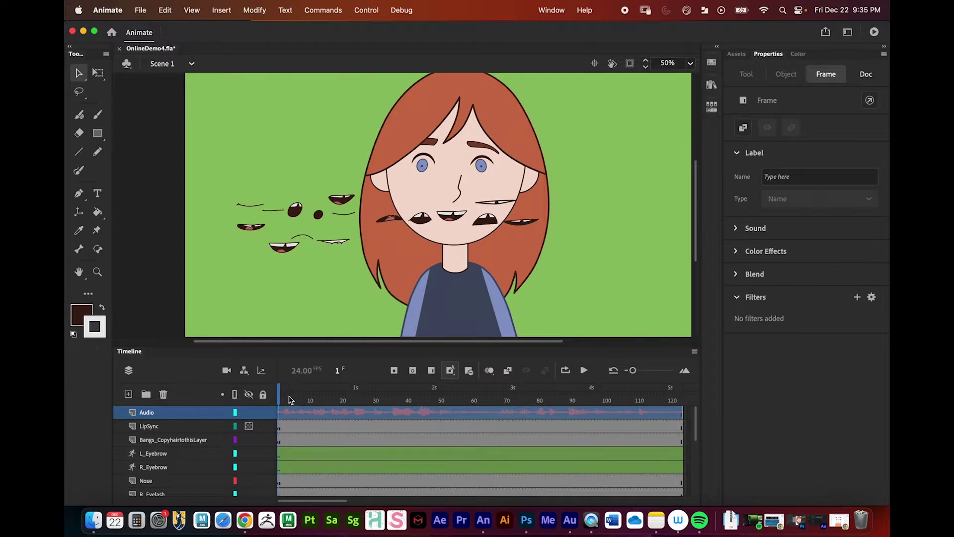
# Play back the imported audio on the timeline, stop it and return the playhead to frame 1.
pyautogui.click(584, 371)
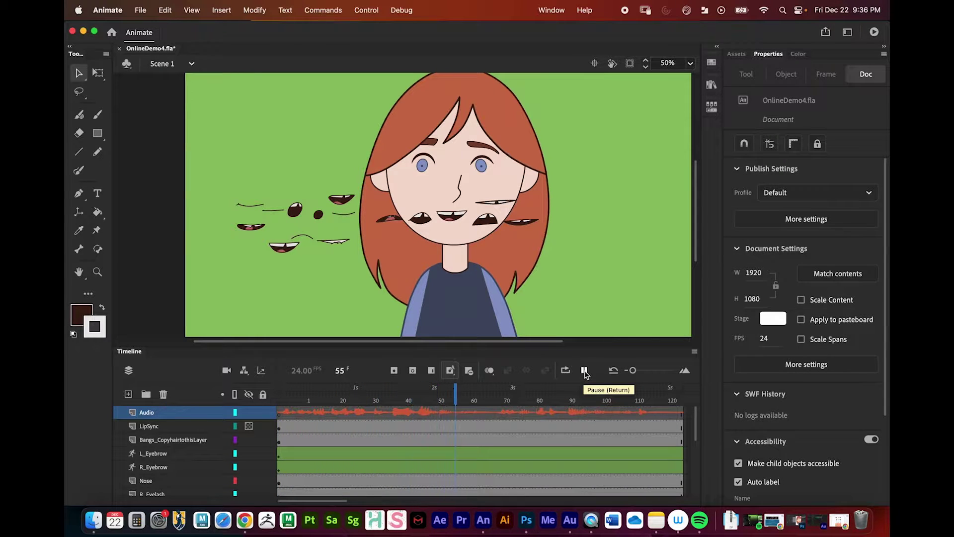
pyautogui.click(584, 373)
pyautogui.moveTo(475, 390); pyautogui.dragTo(279, 397)
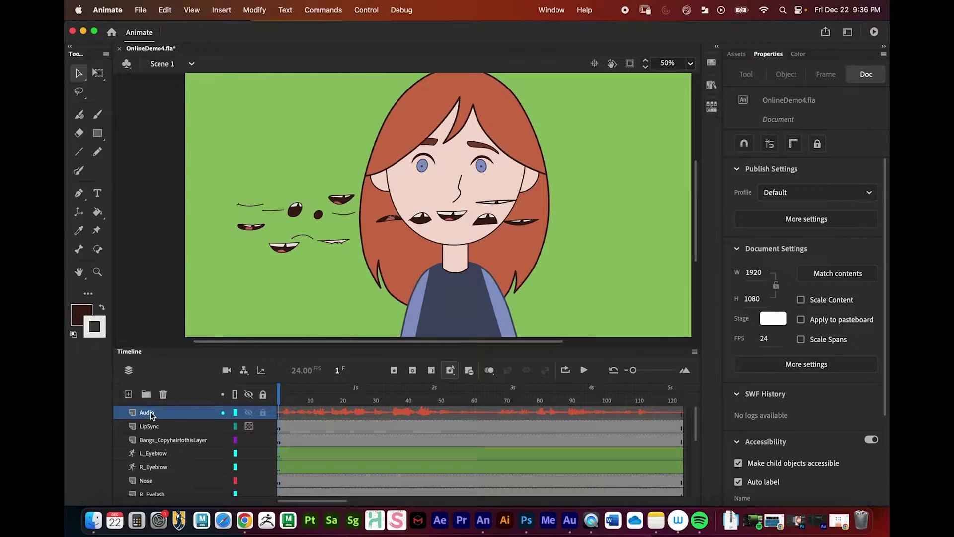
# Set the Audio layer's height to 300% and enlarge the timeline area to show more layers.
pyautogui.rightClick(183, 416)
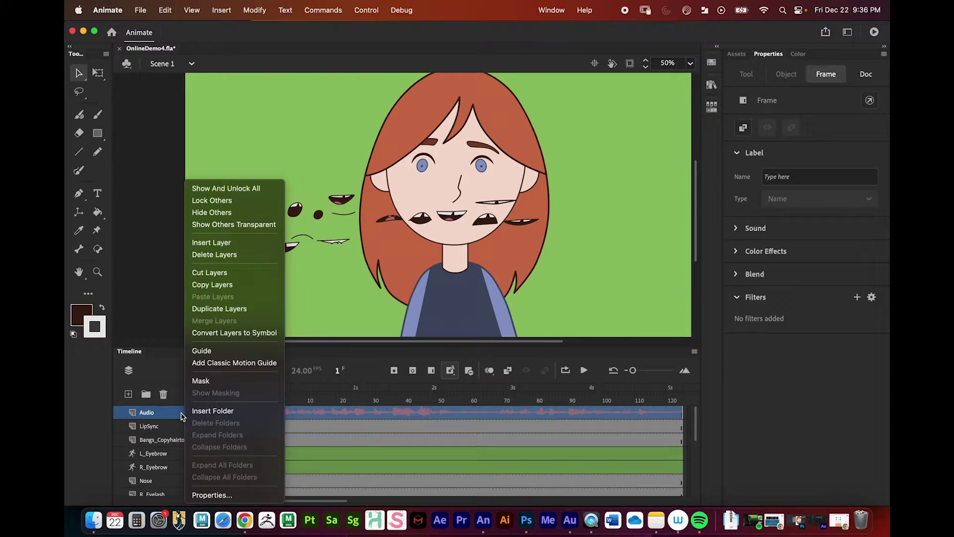
pyautogui.click(217, 495)
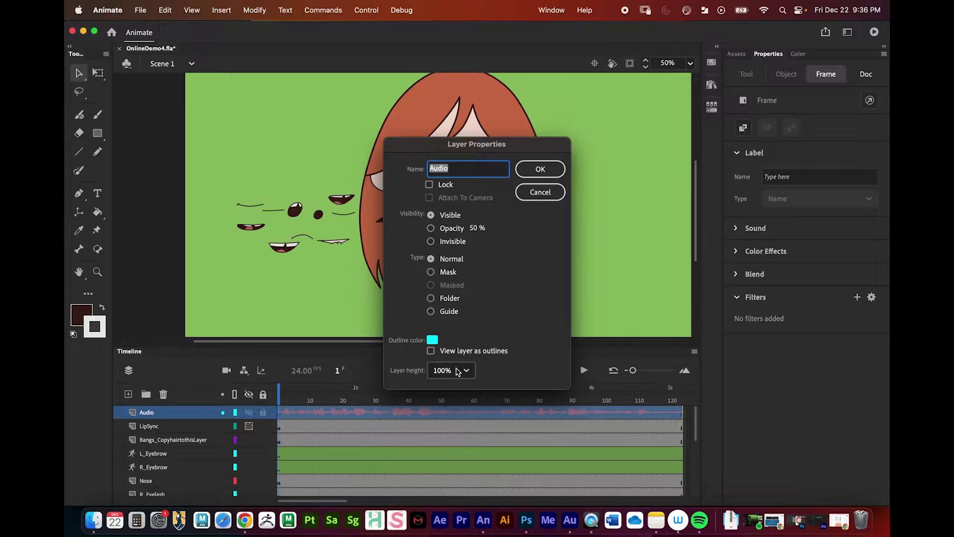
pyautogui.click(458, 372)
pyautogui.click(461, 420)
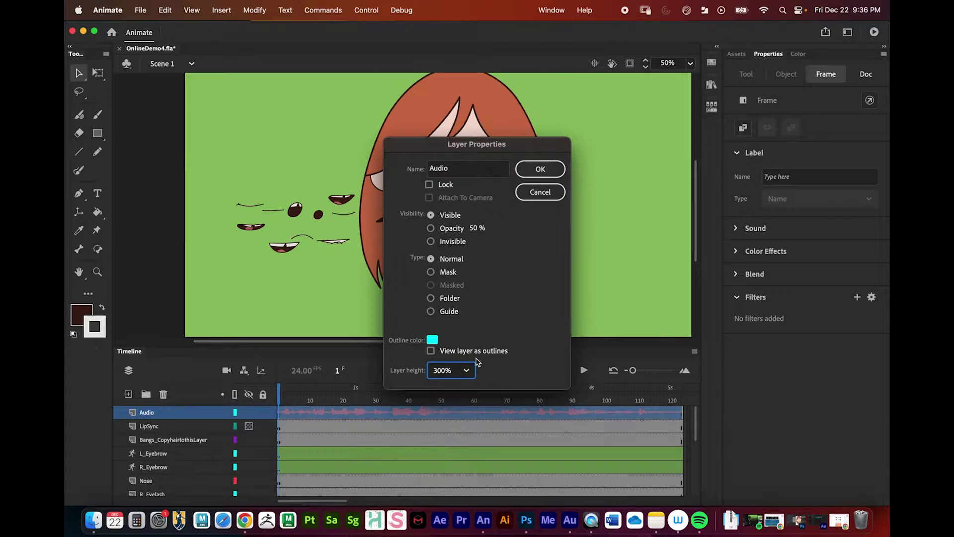
pyautogui.click(541, 169)
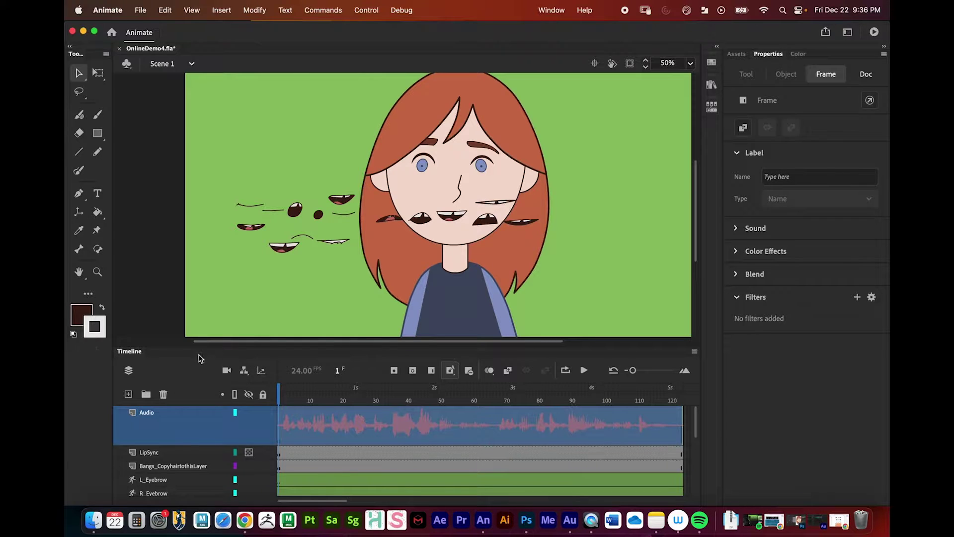
pyautogui.moveTo(201, 345); pyautogui.dragTo(199, 320)
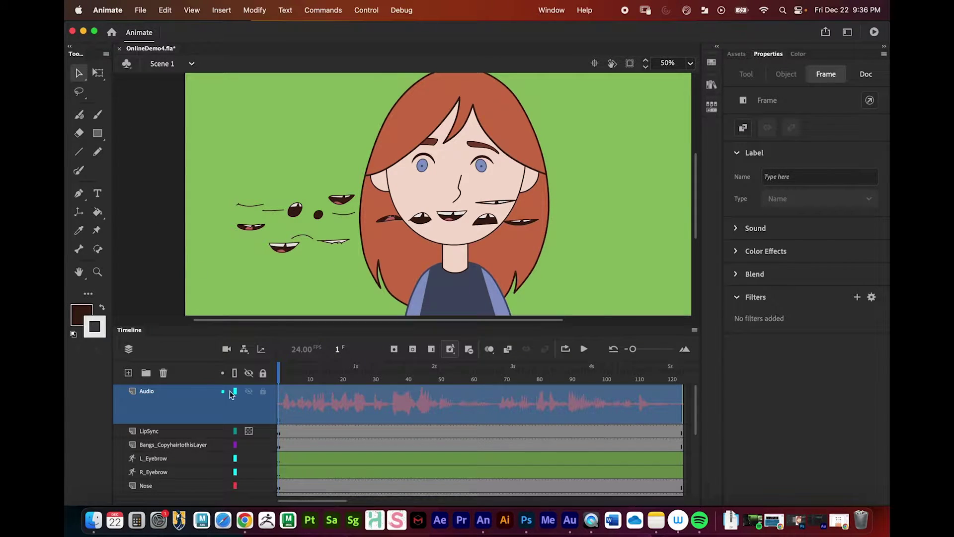
# Convert all the mouth shapes on the LipSync layer into a single graphic symbol named LIPSYNC.
pyautogui.click(276, 431)
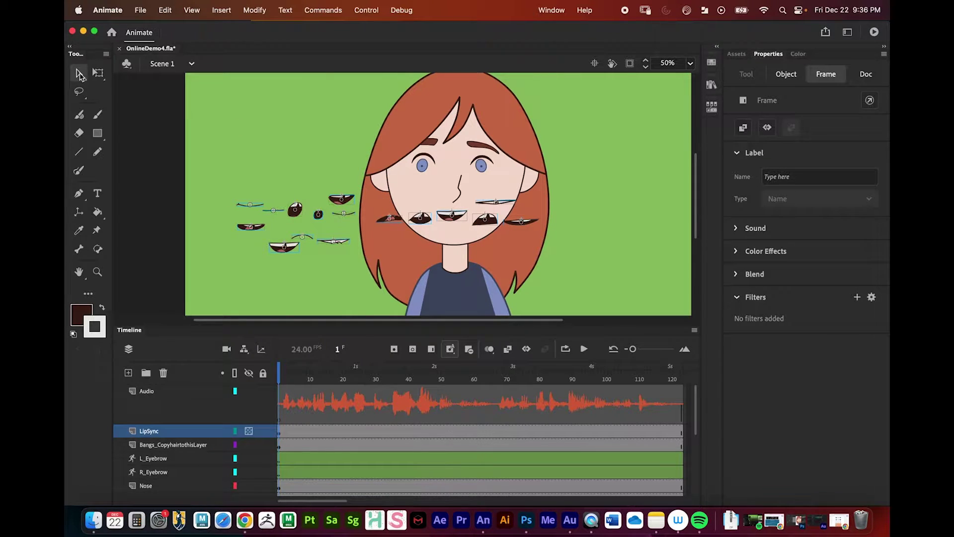
pyautogui.rightClick(455, 217)
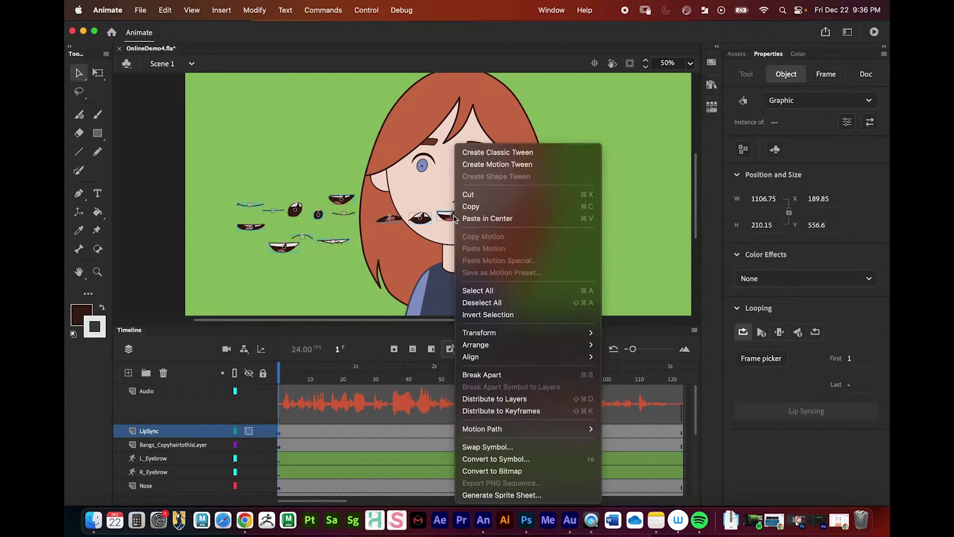
pyautogui.click(515, 459)
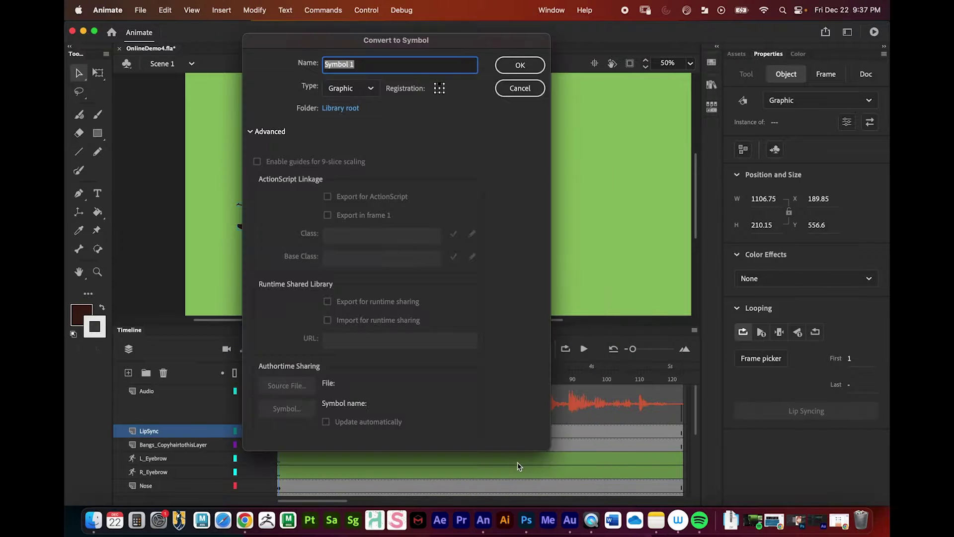
pyautogui.moveTo(323, 43); pyautogui.dragTo(307, 46)
pyautogui.click(347, 68)
pyautogui.press('super+a')
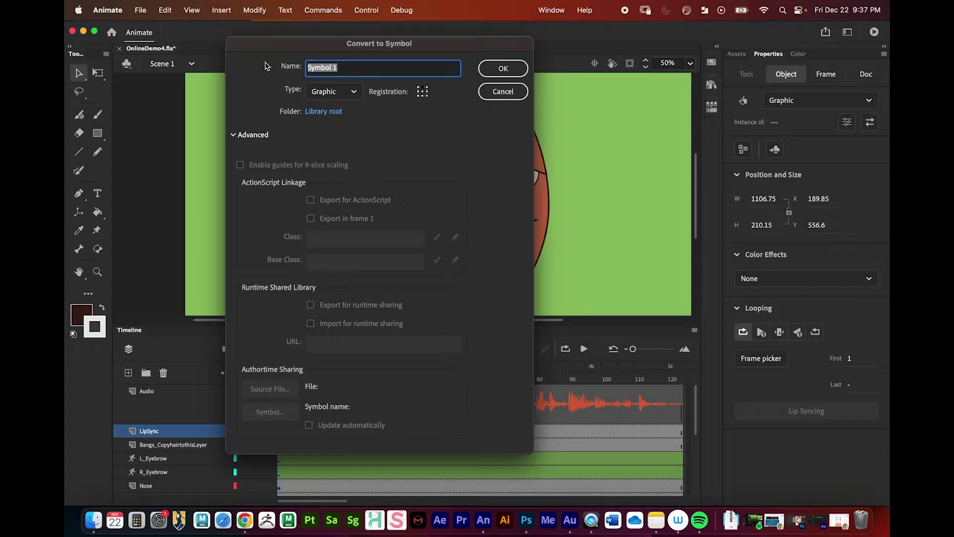
pyautogui.write('Li')
pyautogui.press('Return')
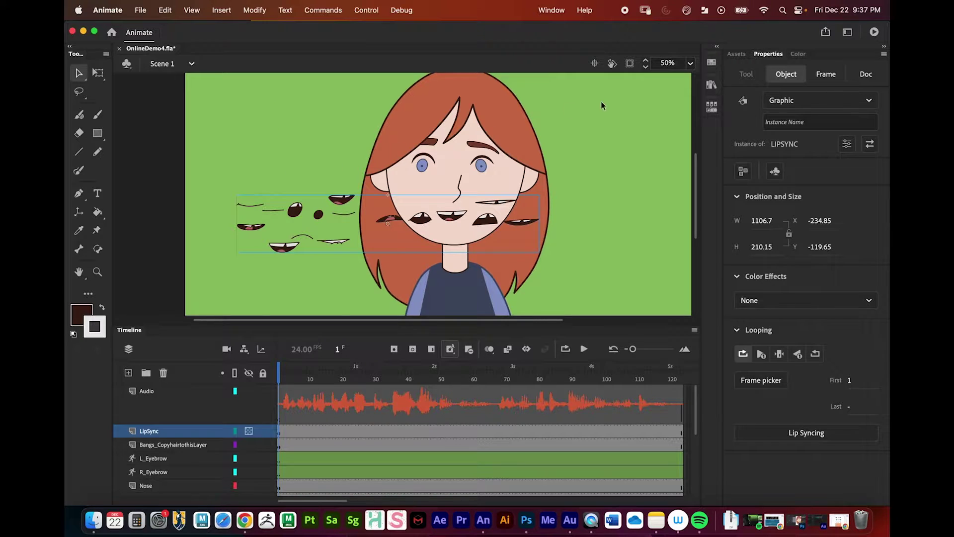
# Find the LIPSYNC symbol in the library and inspect its contents from both the stage and the library, returning to Scene 1 each time.
pyautogui.click(712, 84)
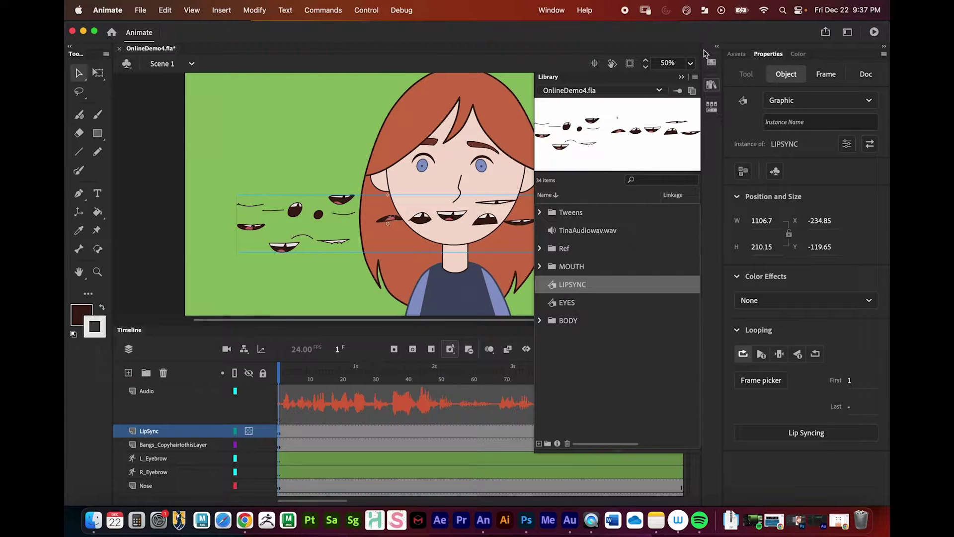
pyautogui.click(673, 34)
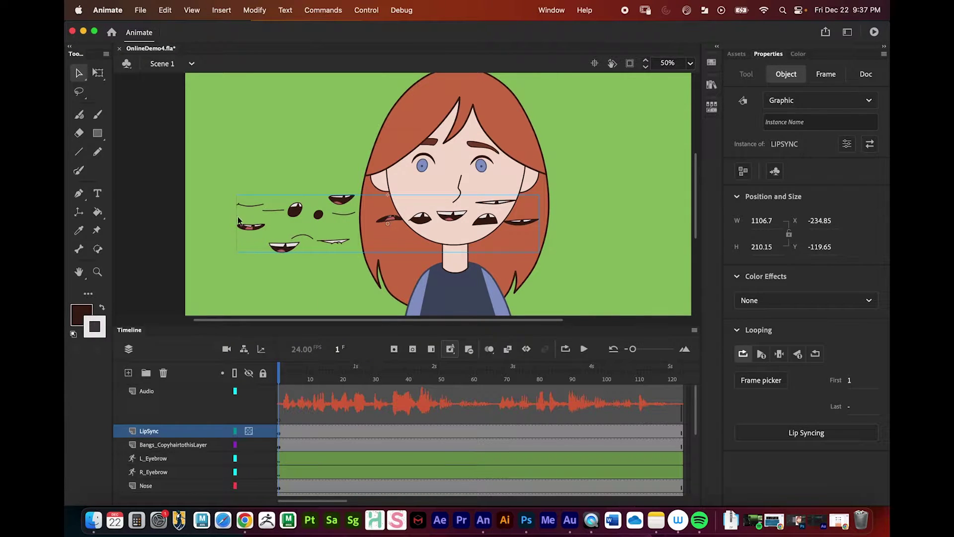
pyautogui.doubleClick(298, 212)
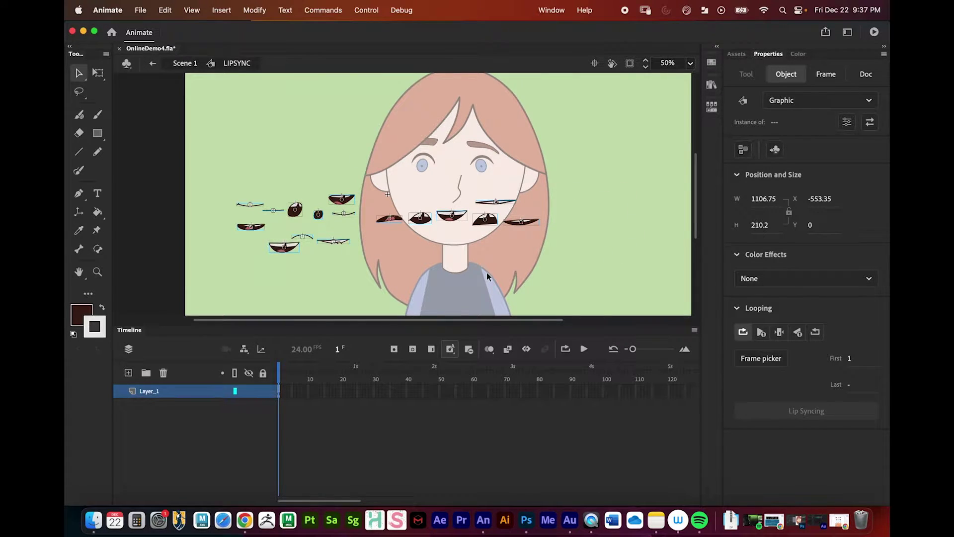
pyautogui.click(154, 65)
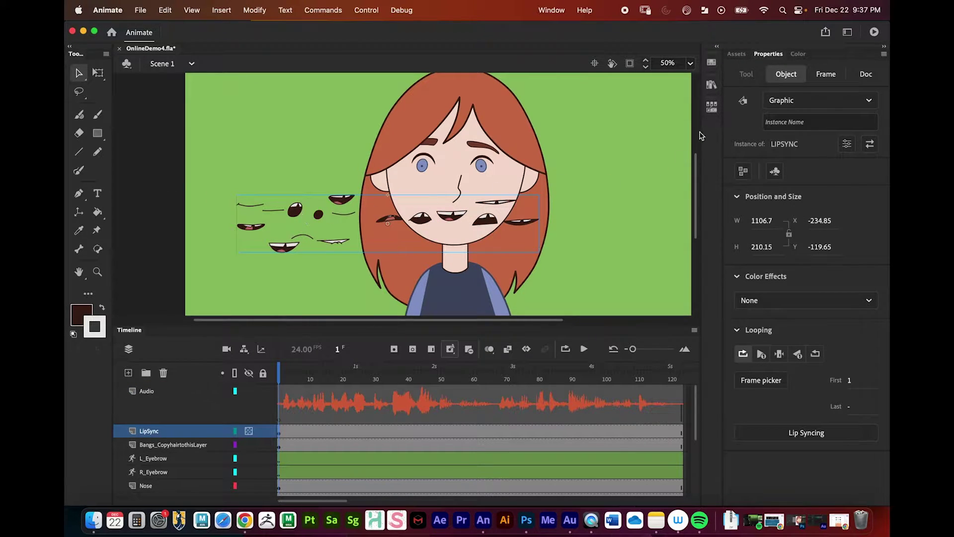
pyautogui.click(712, 85)
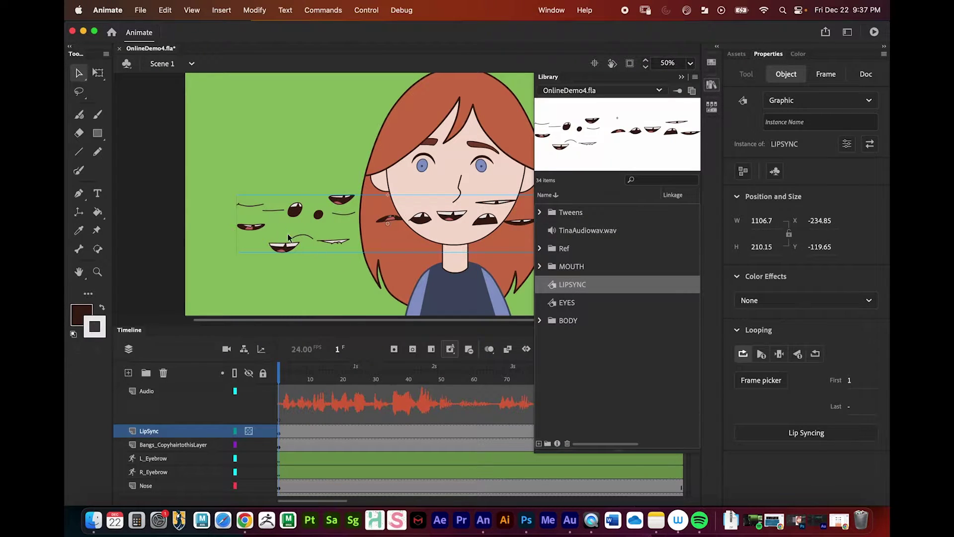
pyautogui.doubleClick(553, 288)
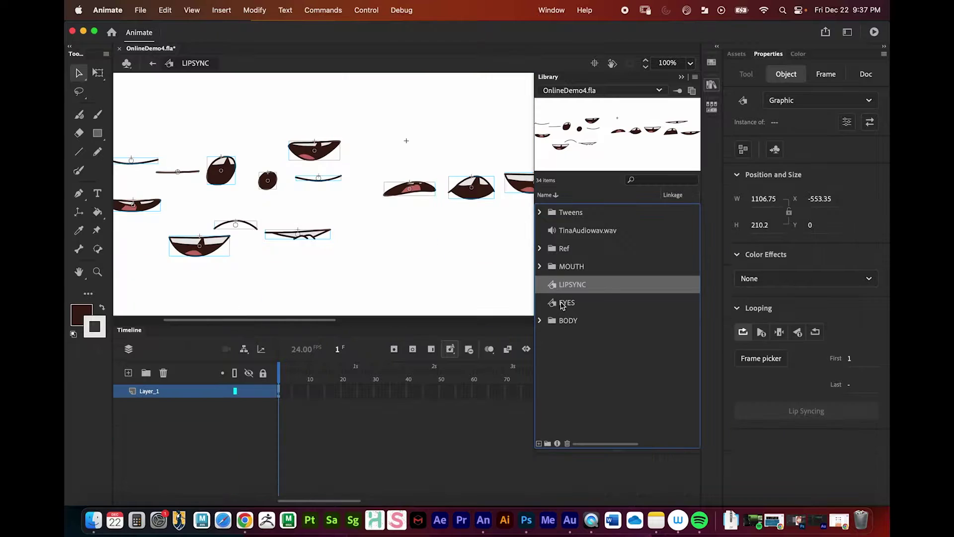
pyautogui.click(681, 77)
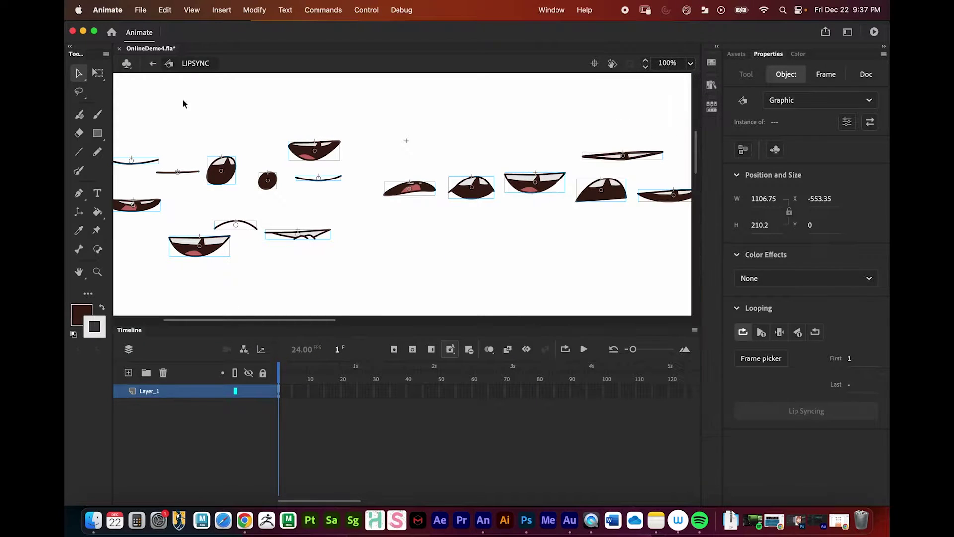
pyautogui.click(155, 63)
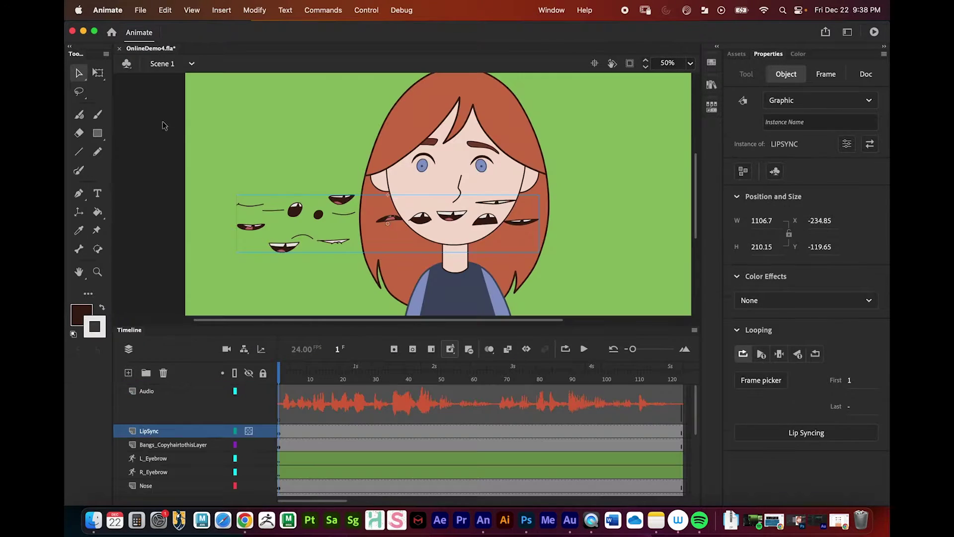
# Open the LIPSYNC symbol for in-place editing, widen its timeline frames and clear the selection of mouth shapes.
pyautogui.doubleClick(298, 213)
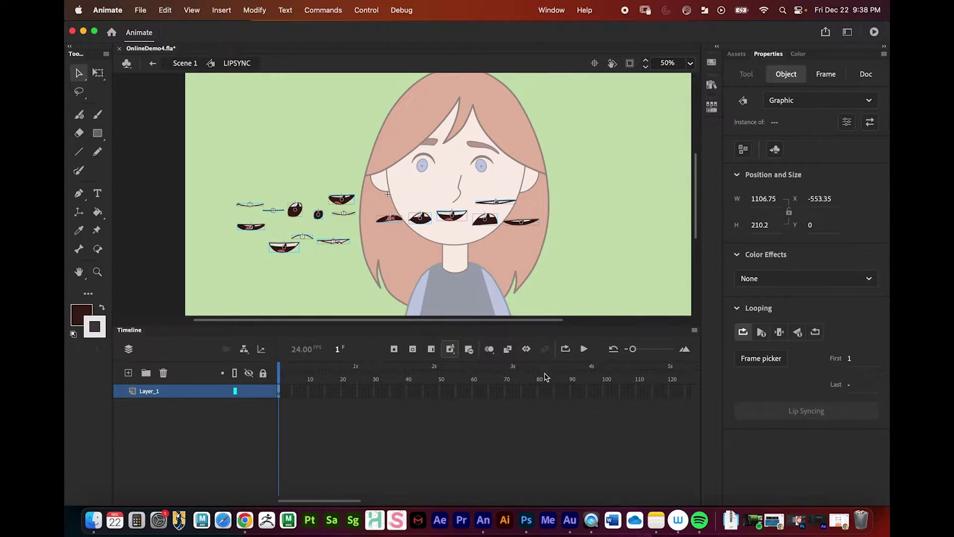
pyautogui.moveTo(633, 349); pyautogui.dragTo(654, 349)
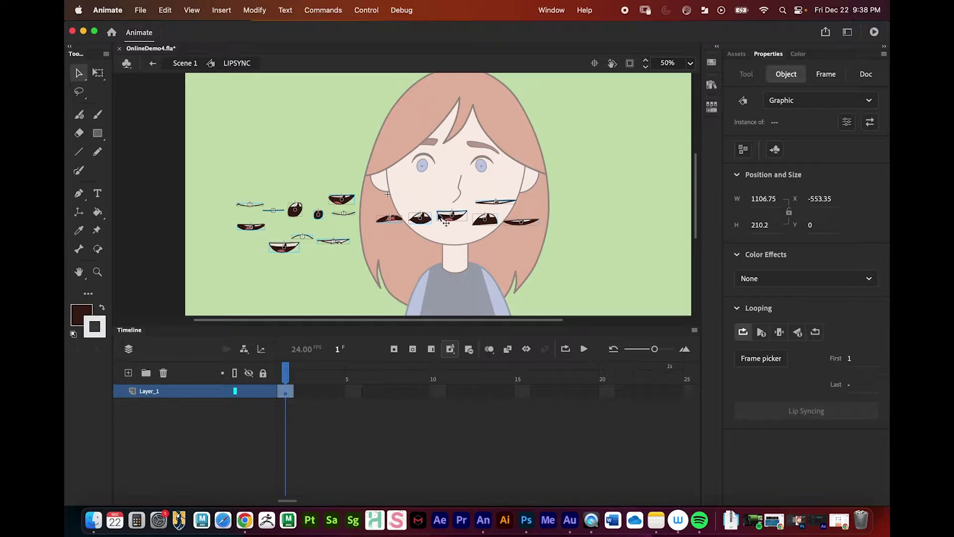
pyautogui.click(443, 242)
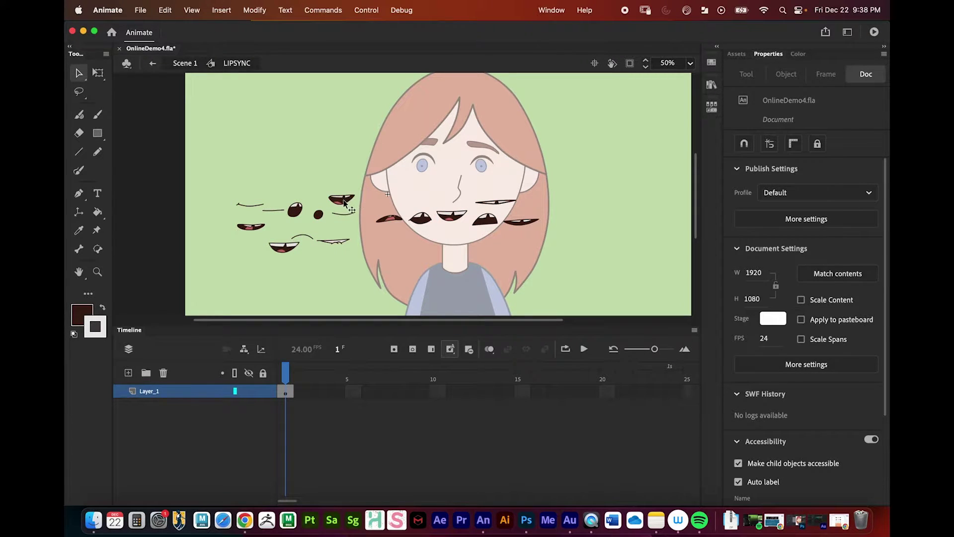
# Gather the open mouth shapes, including Aei_Mouth, E_Mouth and Th_Mouth, over the character's face inside the LIPSYNC symbol.
pyautogui.moveTo(343, 202); pyautogui.dragTo(398, 194)
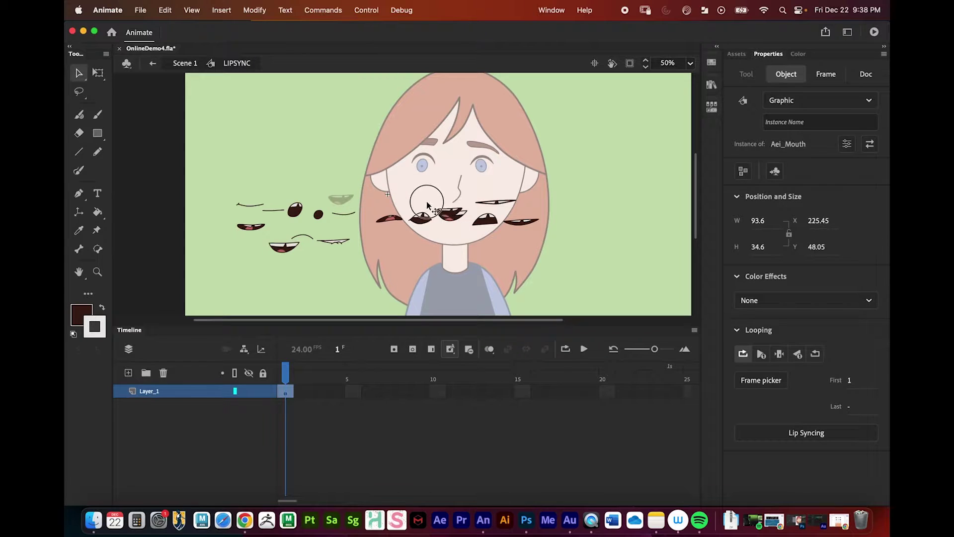
pyautogui.moveTo(399, 192); pyautogui.dragTo(421, 192)
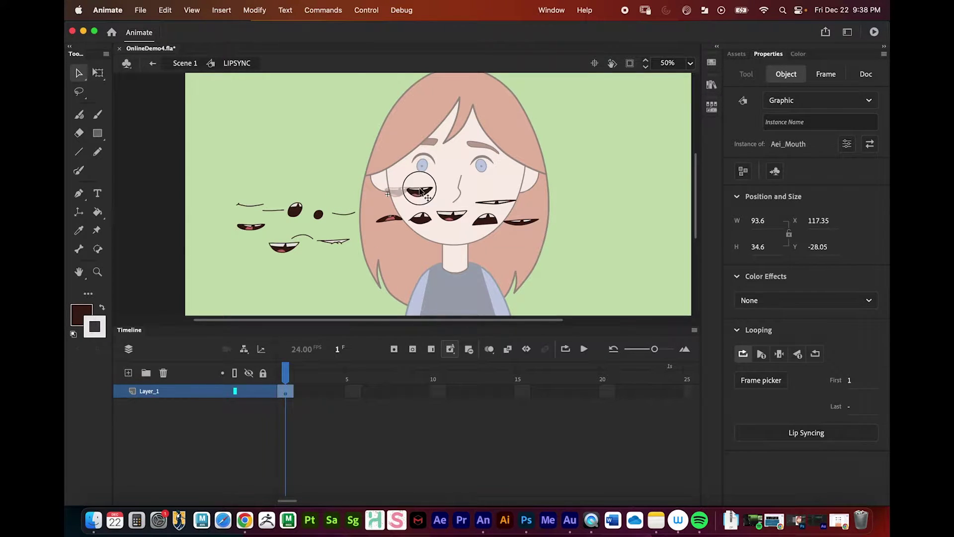
pyautogui.click(422, 218)
pyautogui.moveTo(295, 209); pyautogui.dragTo(442, 176)
pyautogui.moveTo(251, 226); pyautogui.dragTo(393, 188)
pyautogui.moveTo(286, 253); pyautogui.dragTo(493, 185)
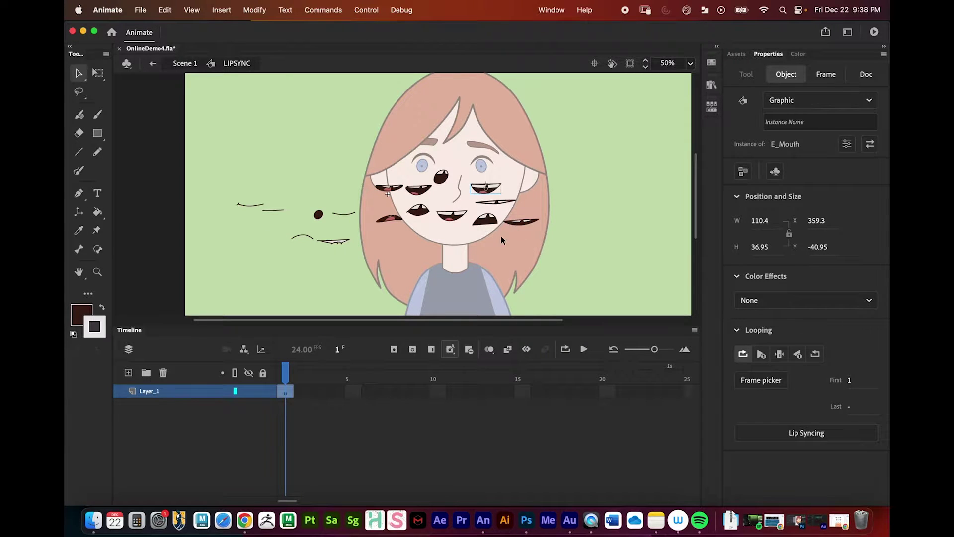
pyautogui.moveTo(393, 221); pyautogui.dragTo(403, 229)
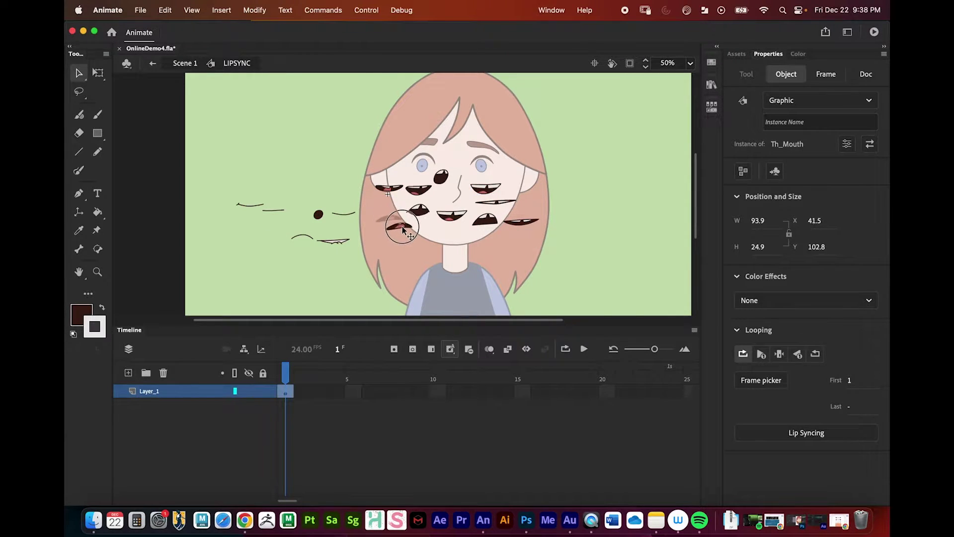